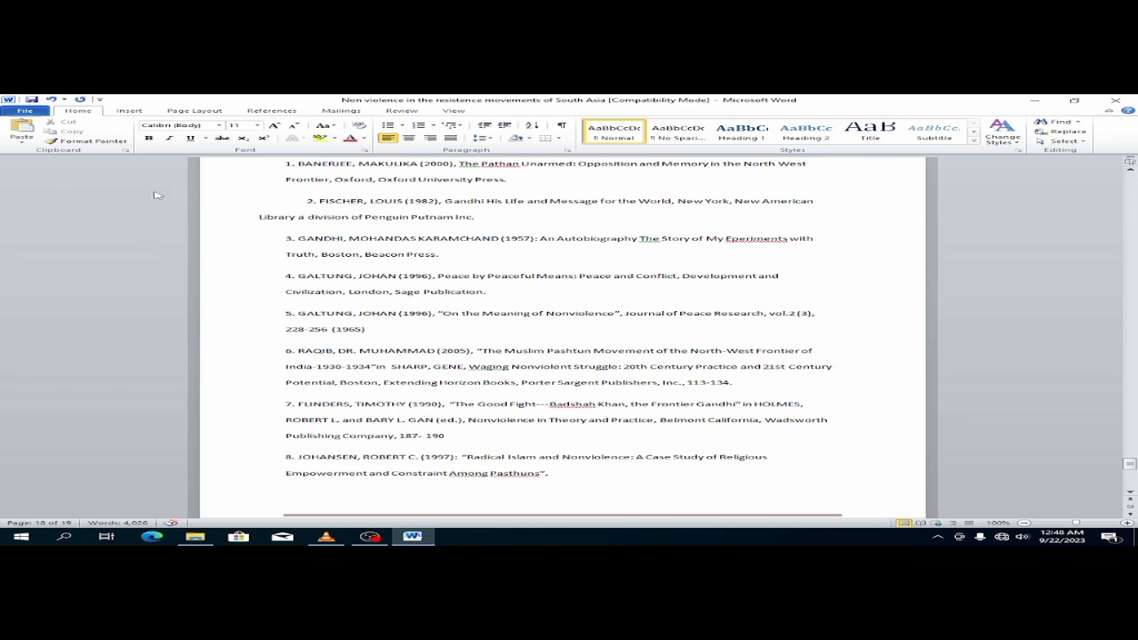
- Turn on the horizontal and vertical rulers from the View tab
left_click(453, 110)
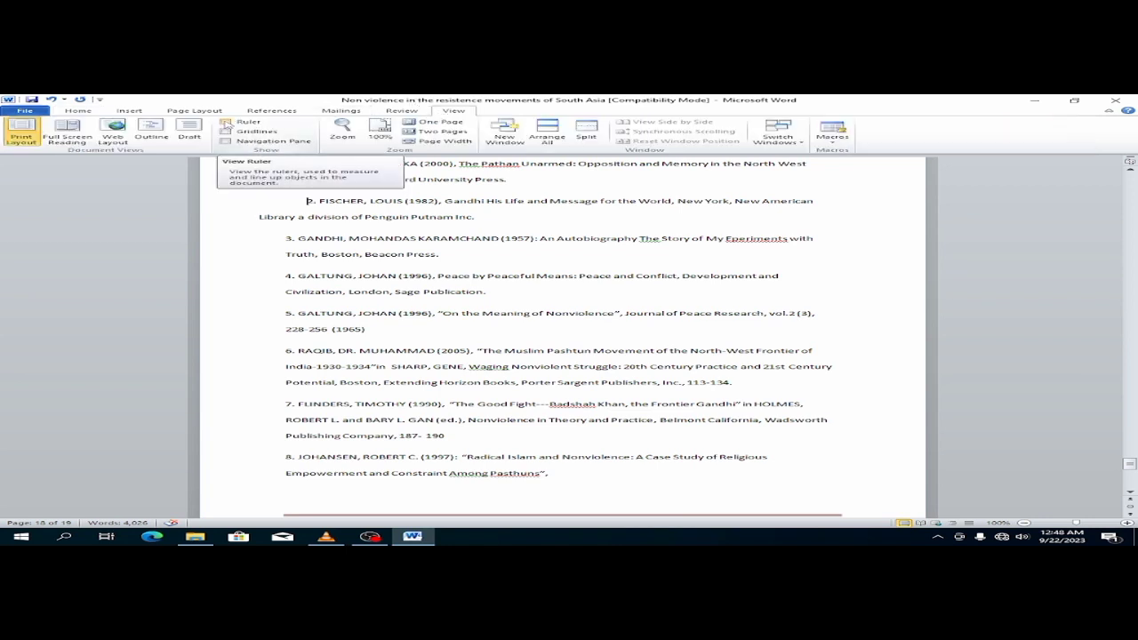
left_click(226, 122)
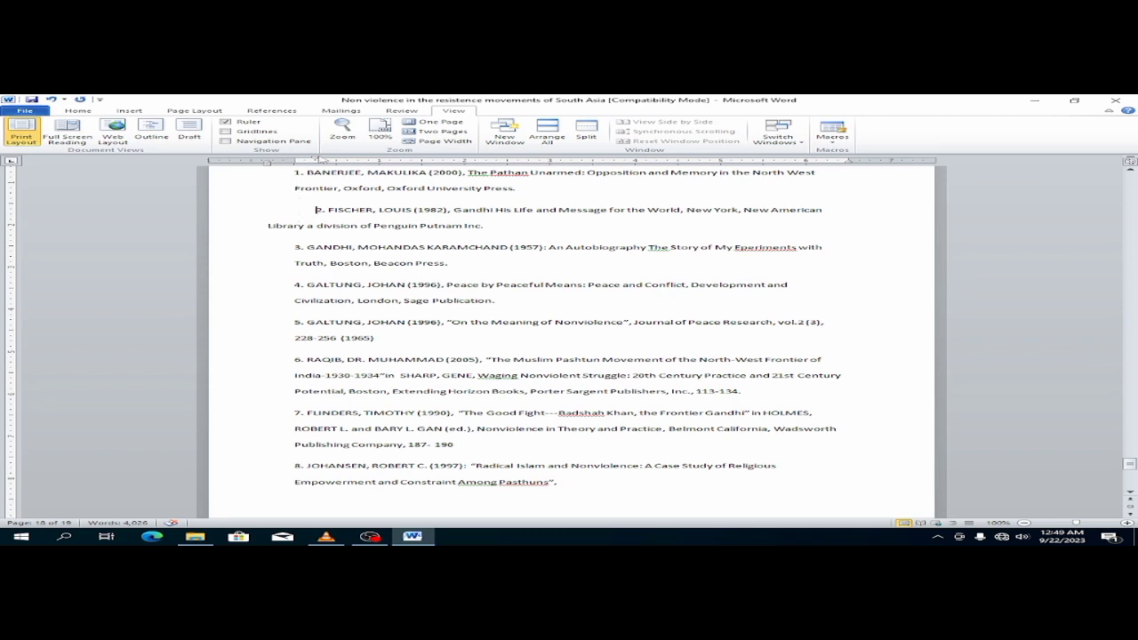
- Move the FISCHER entry's first-line and hanging indent markers to match the other entries
left_click_drag(317, 162, 294, 161)
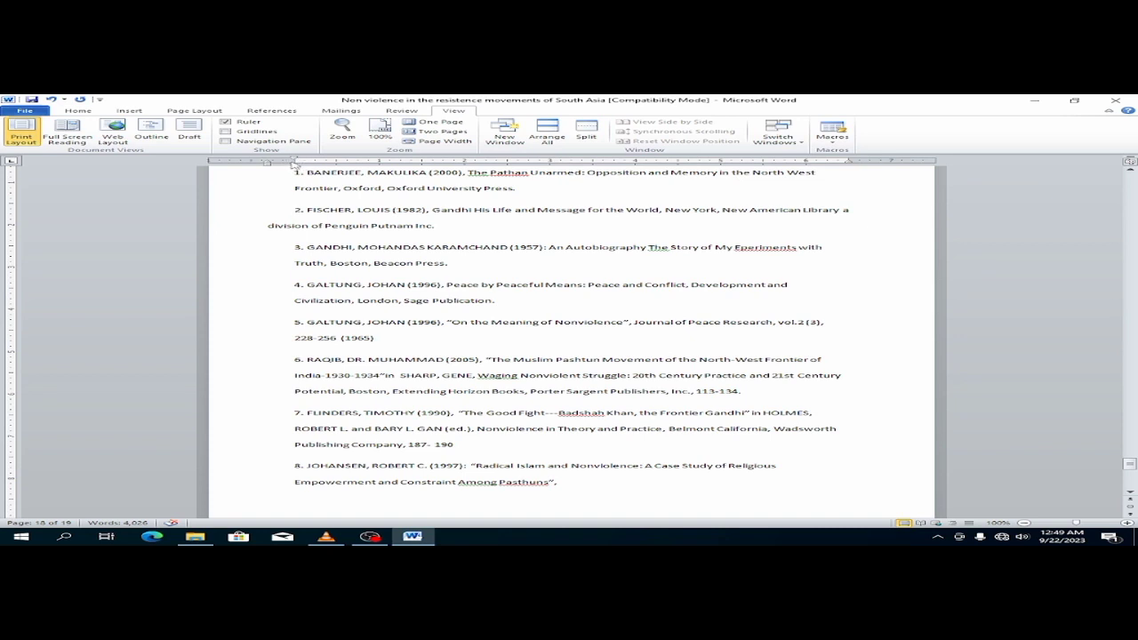
left_click_drag(291, 162, 299, 161)
scroll(302, 162, "down", 1)
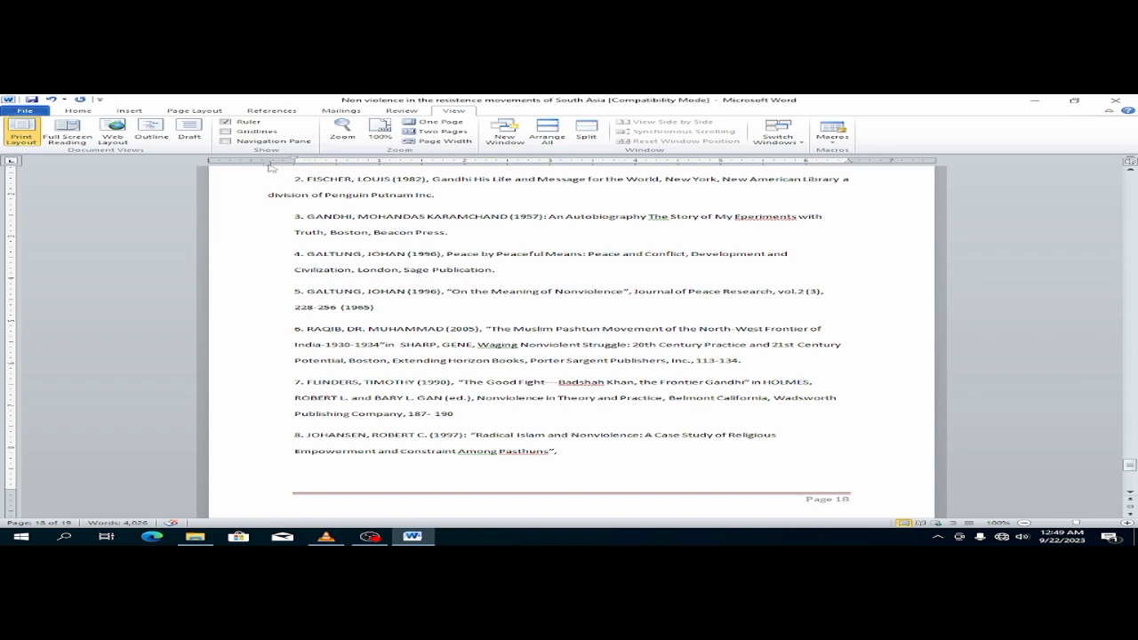
left_click_drag(269, 164, 296, 164)
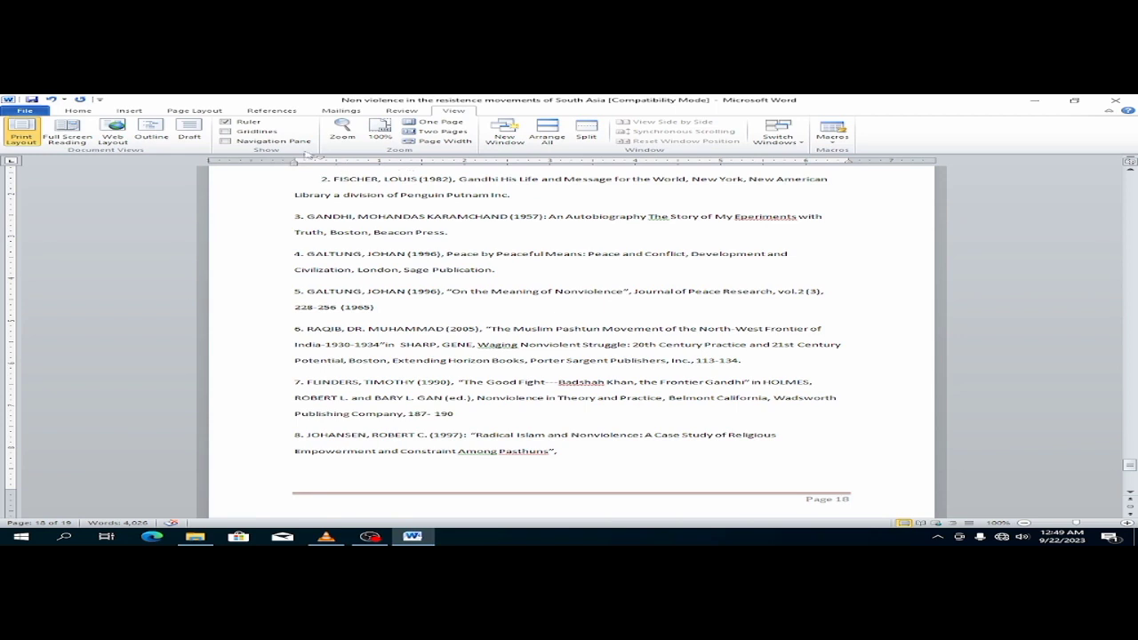
left_click_drag(321, 161, 294, 158)
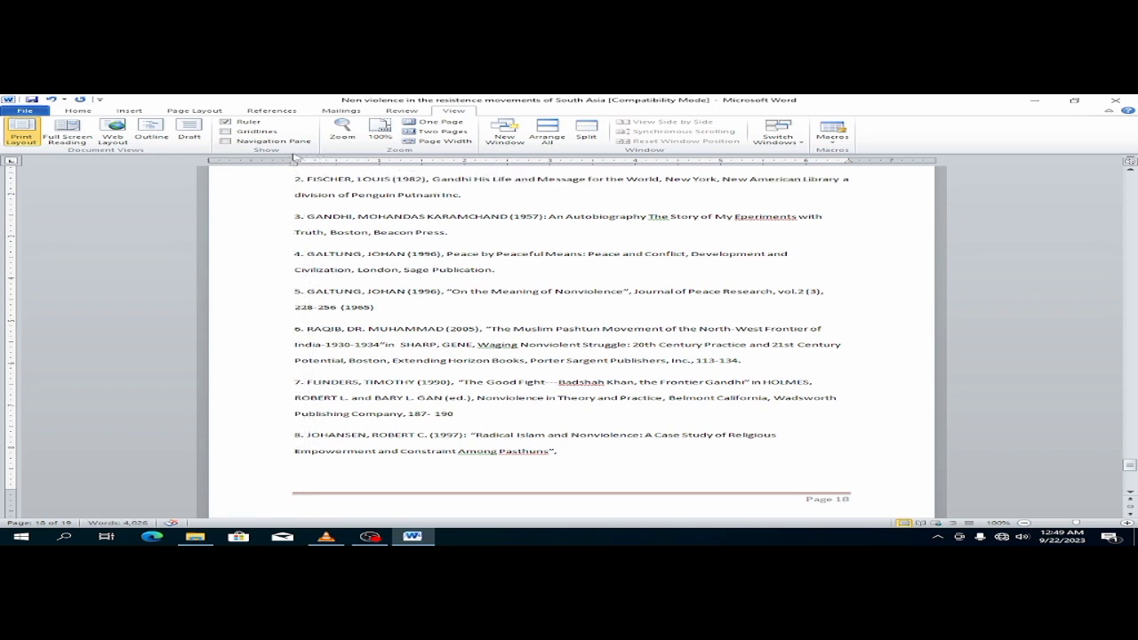
scroll(294, 158, "down", 2)
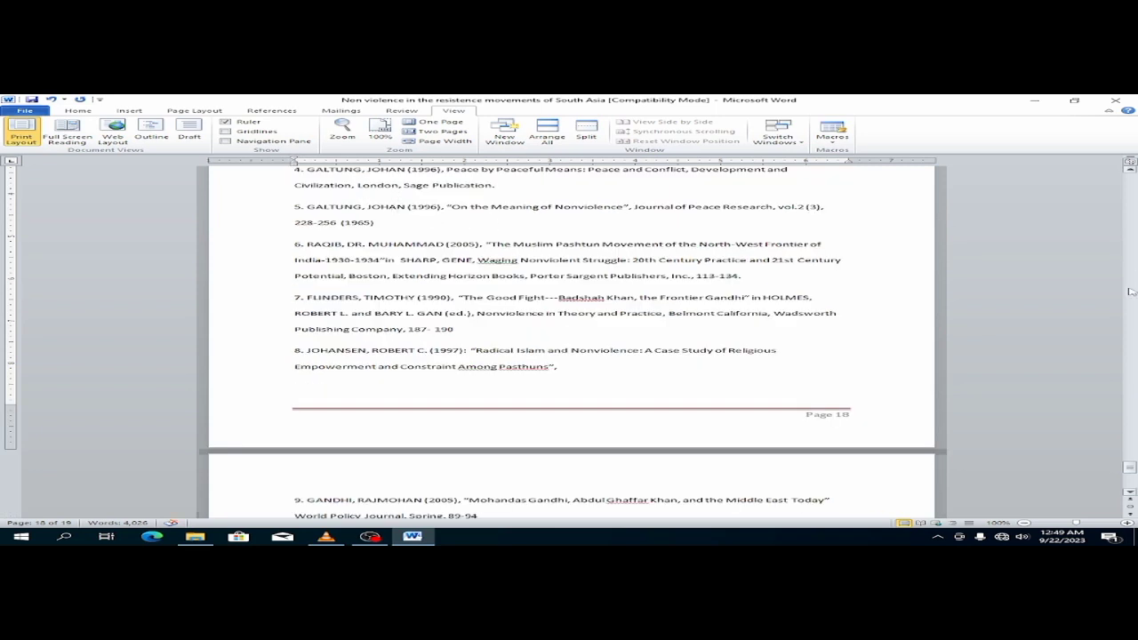
- Select bibliography entries 2 through 7 and justify them with Ctrl+J
left_click(1130, 169)
left_click(1130, 169)
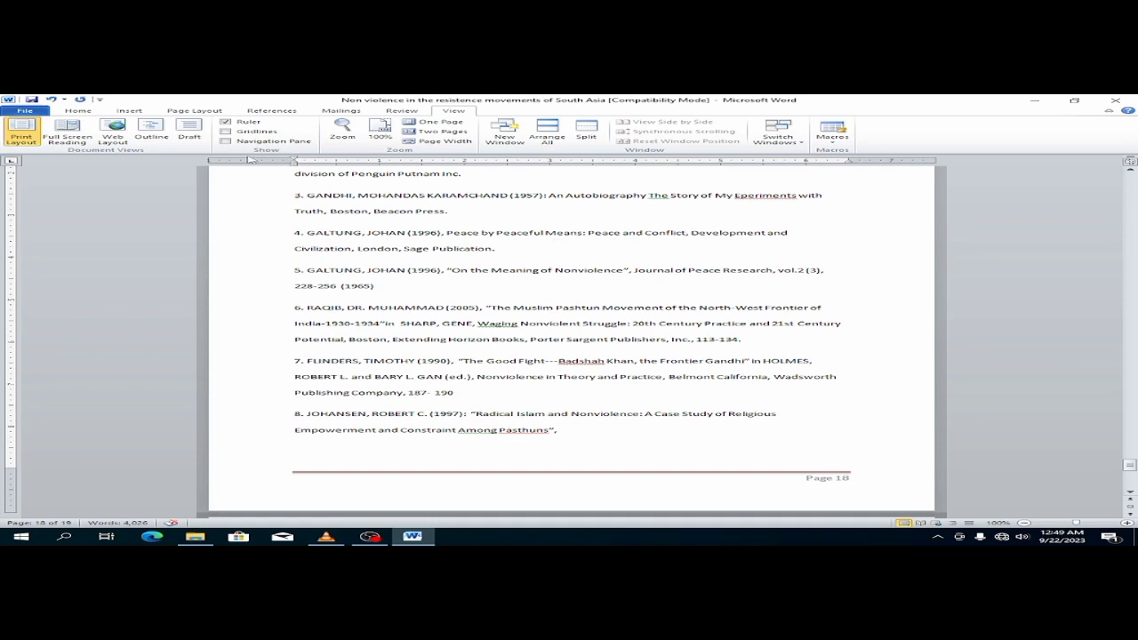
mouse_move(285, 188)
left_mouse_down()
mouse_move(305, 289)
mouse_move(294, 390)
mouse_move(239, 334)
left_mouse_up()
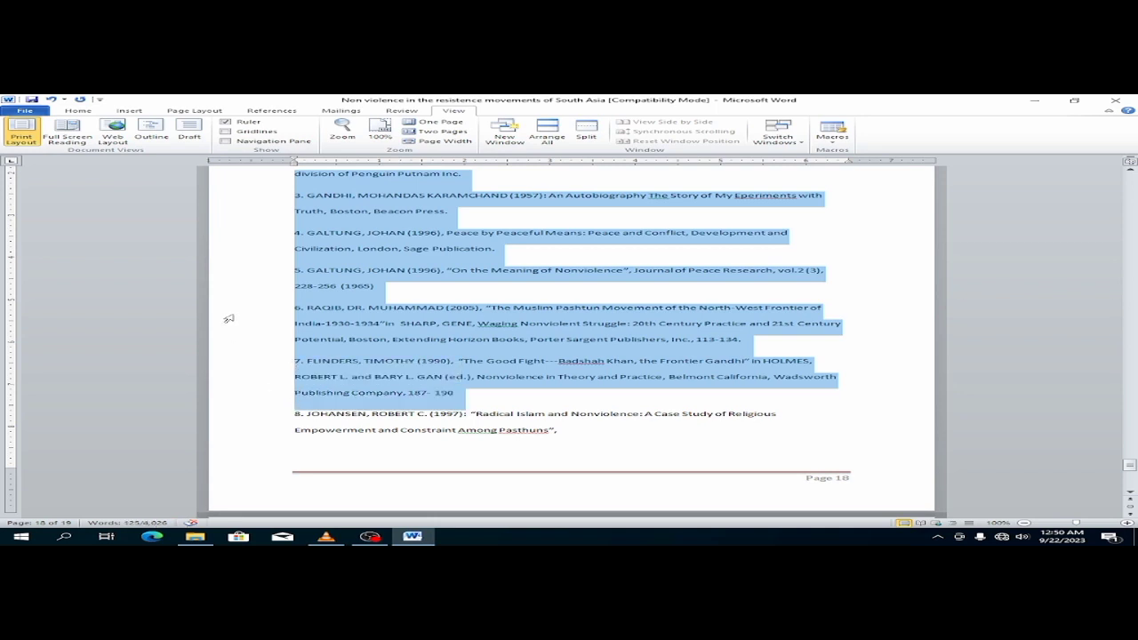
key("ctrl+j")
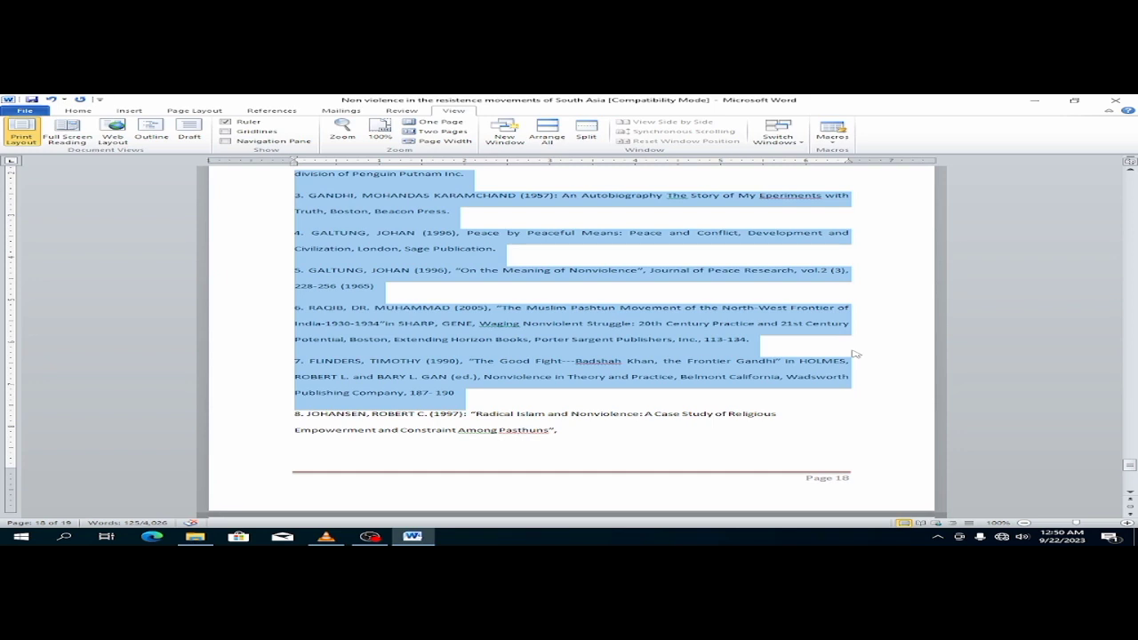
- Confirm 2.0 line spacing on the Home tab and reapply Justify to the selected references
left_click(77, 110)
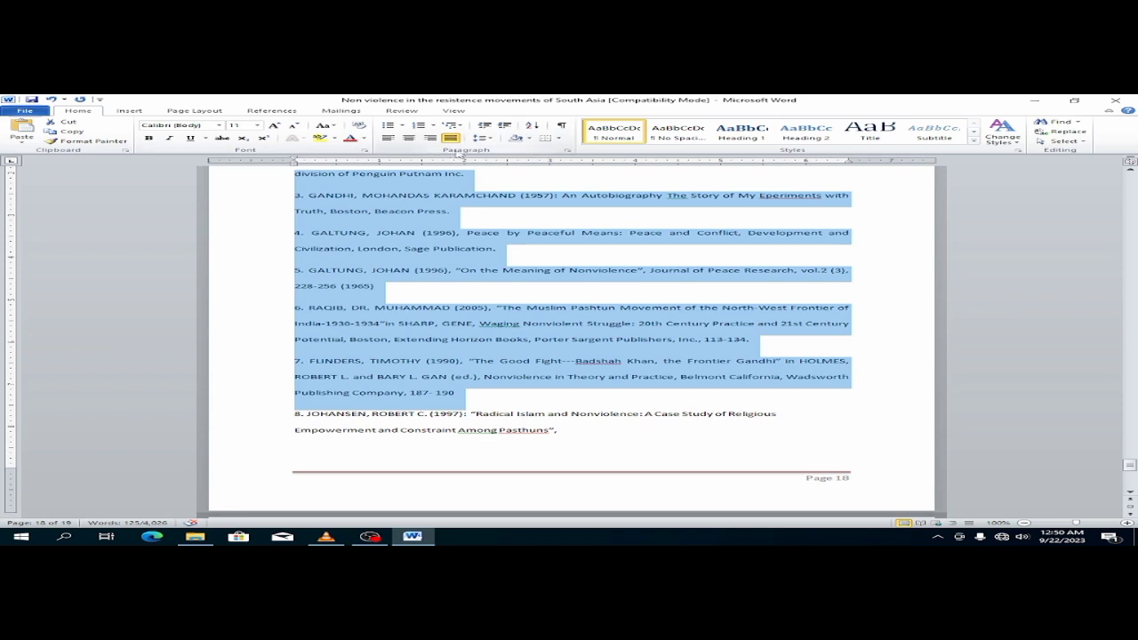
left_click(480, 139)
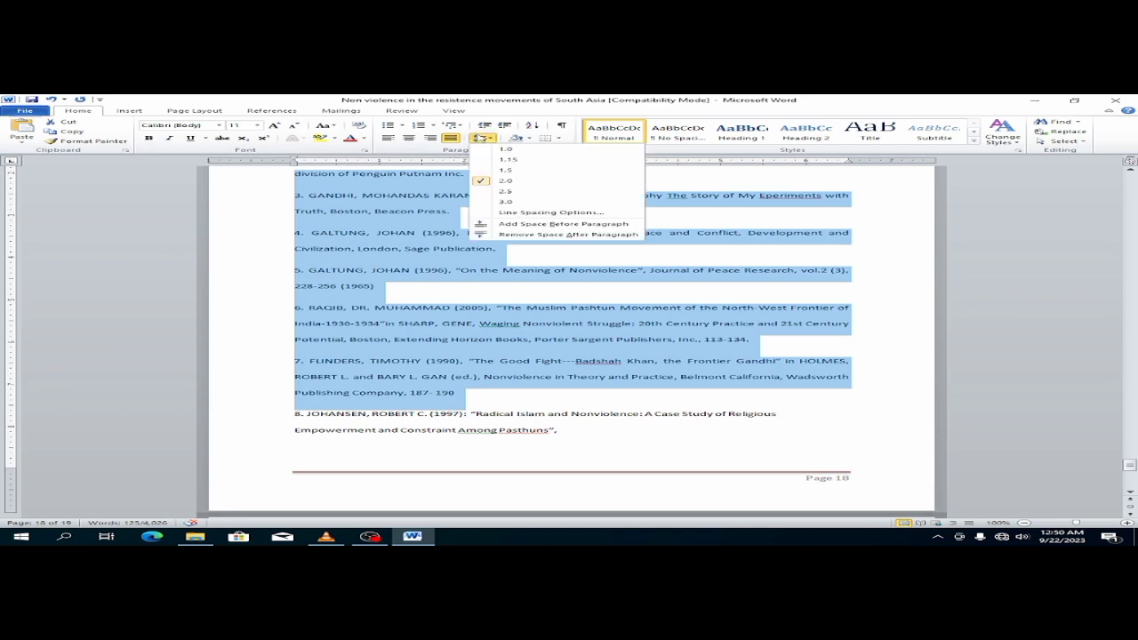
left_click(450, 139)
left_click(450, 138)
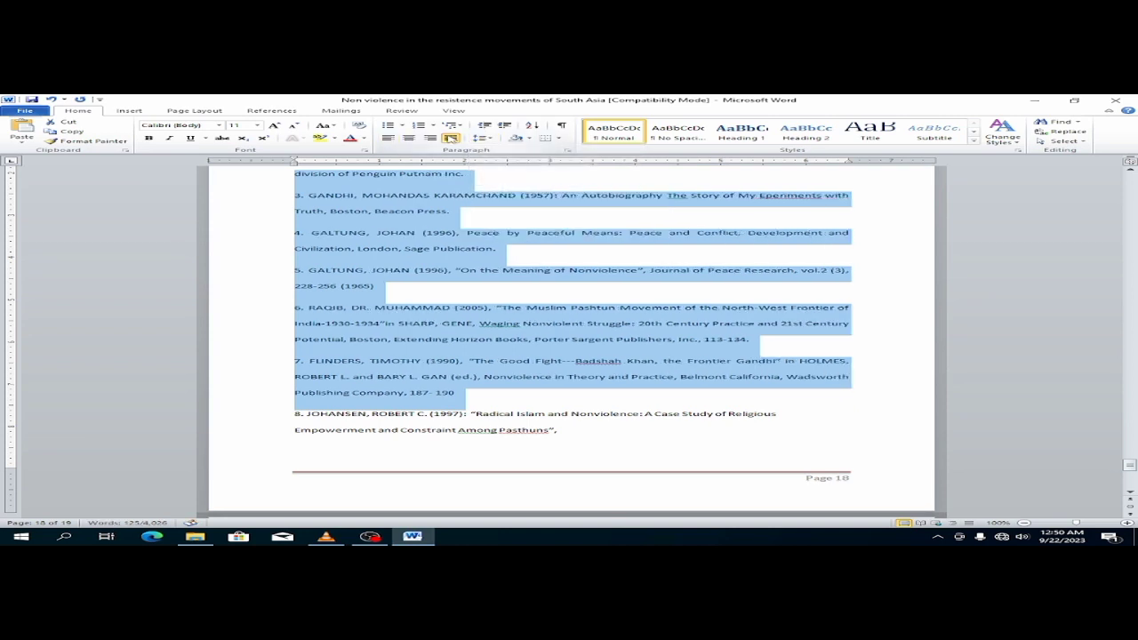